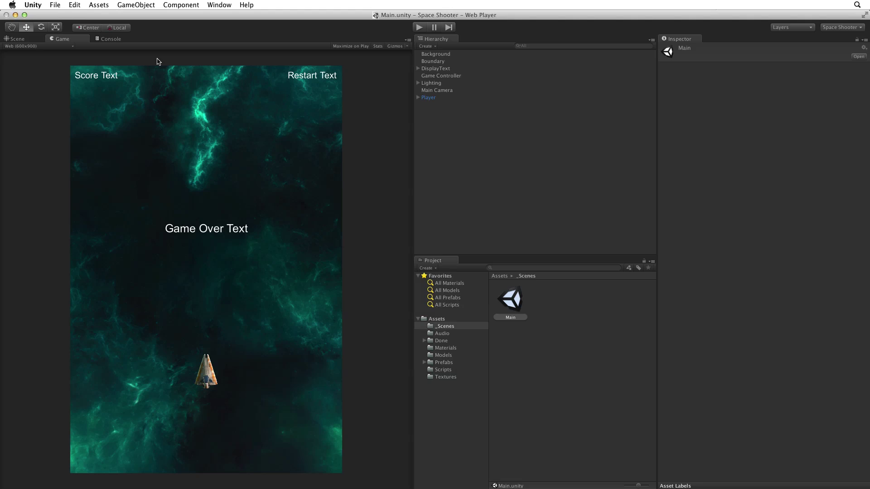
# Bring up Unity's File menu, which holds Build Settings.
pyautogui.click(55, 6)
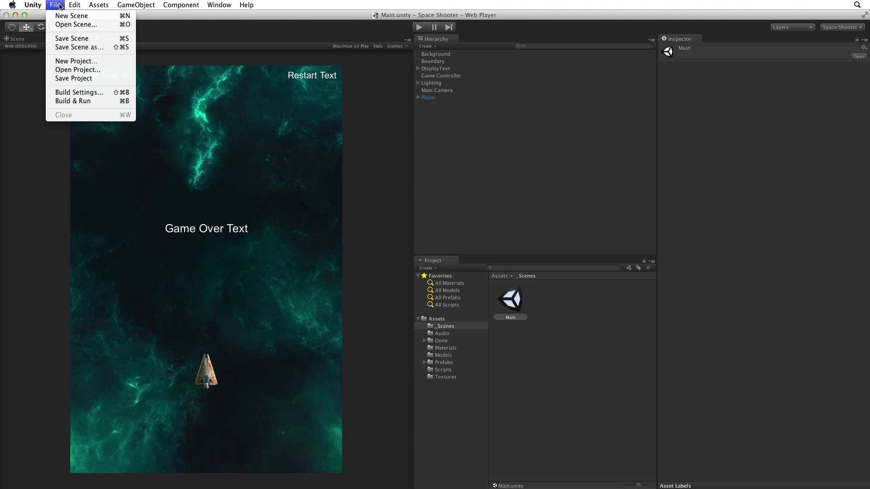
# Add _Scenes/Main.unity to Scenes In Build from the Build Settings window.
pyautogui.click(84, 94)
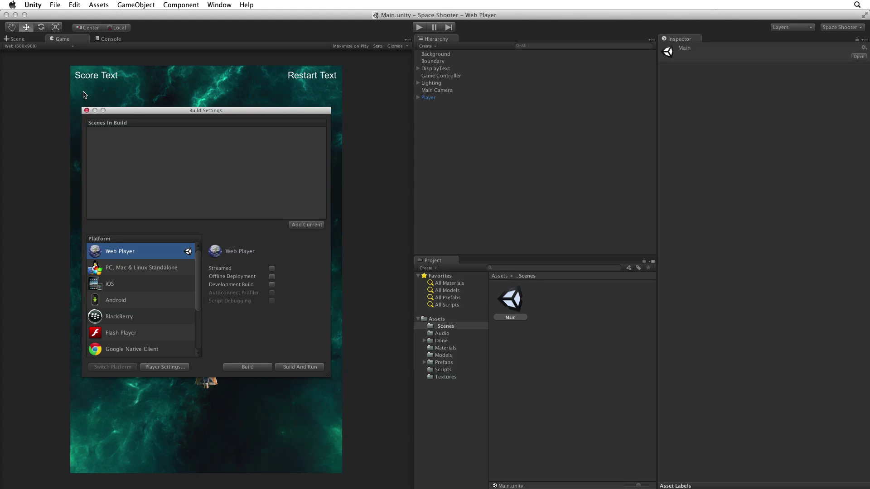
pyautogui.click(308, 228)
# Show the Web Player settings in the Inspector, then start the Web Player build.
pyautogui.click(178, 368)
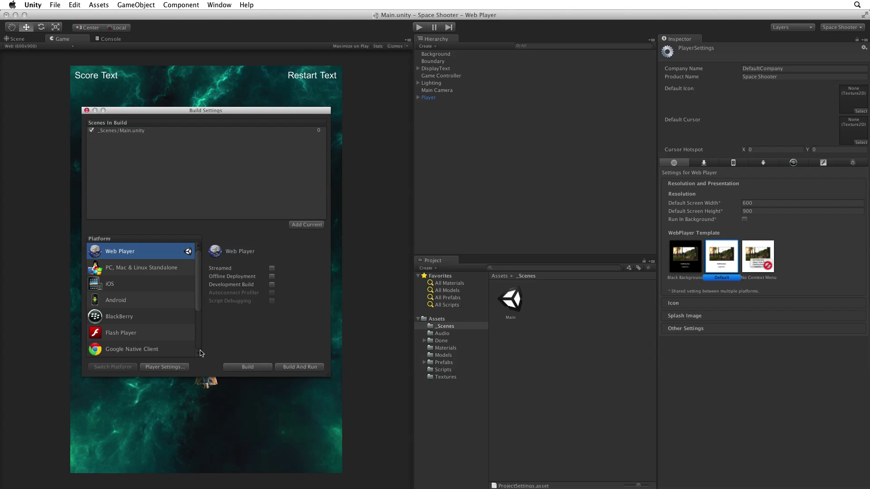
pyautogui.click(266, 369)
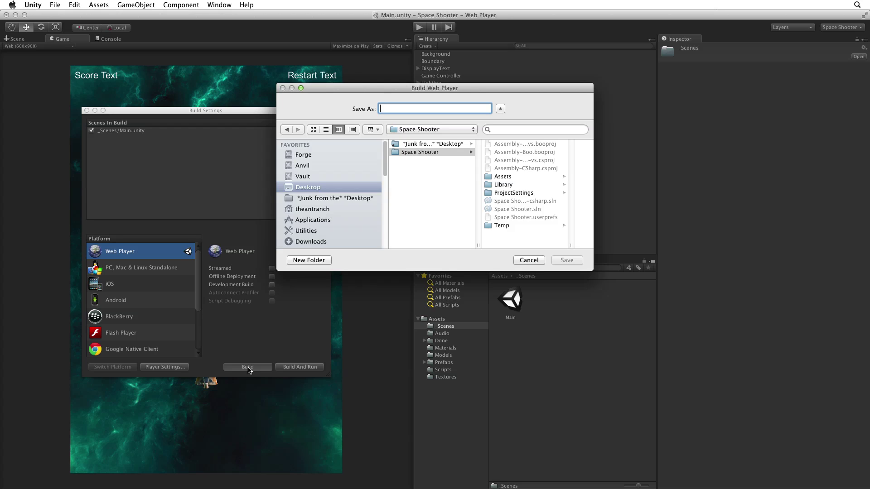
# Add a new folder named Builds under the Space Shooter project folder in the save dialog.
pyautogui.click(436, 151)
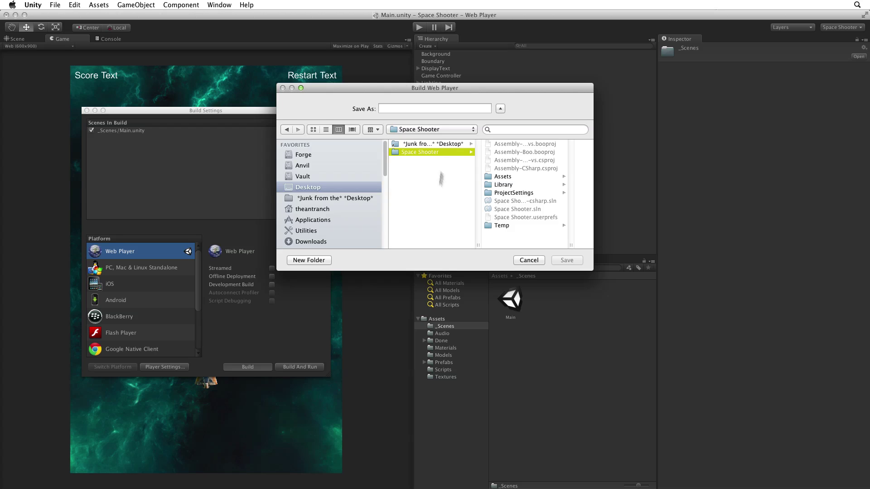
pyautogui.click(318, 262)
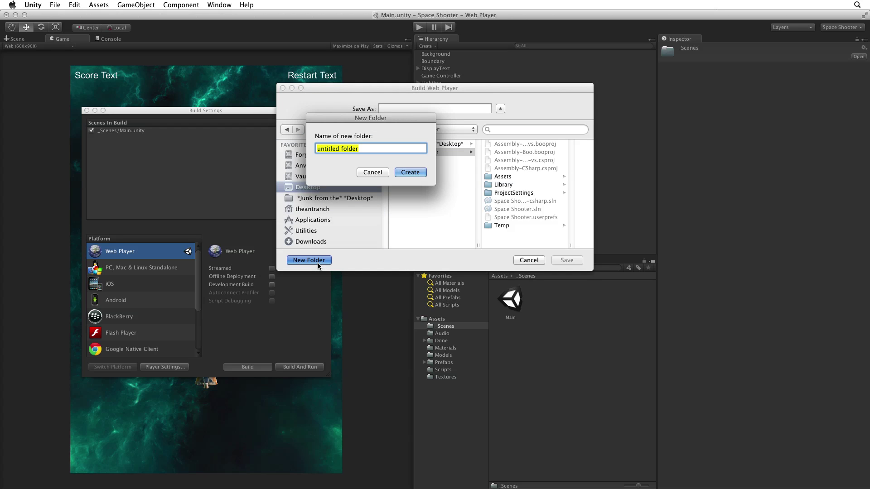
pyautogui.write('Builds')
pyautogui.press('Return')
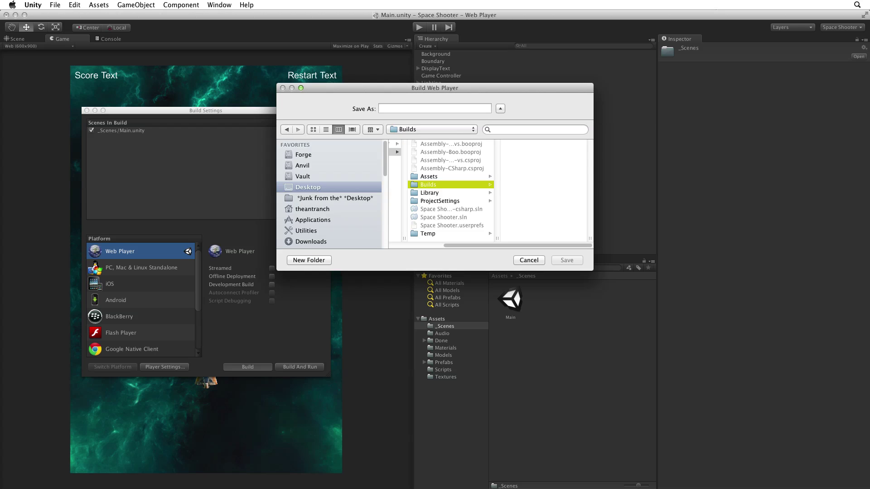
# Enter Space_Shooter as the build file name, with focus moved to Save.
pyautogui.click(410, 106)
pyautogui.write('Space_Sh')
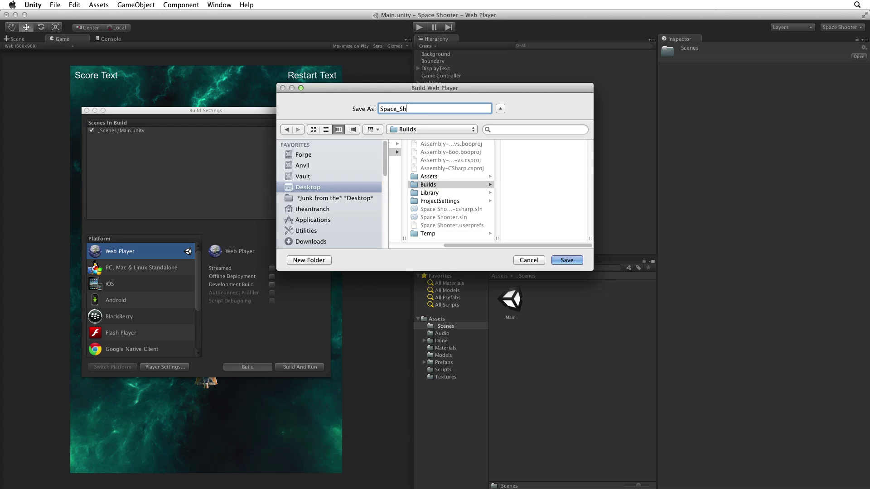
pyautogui.write('ooter')
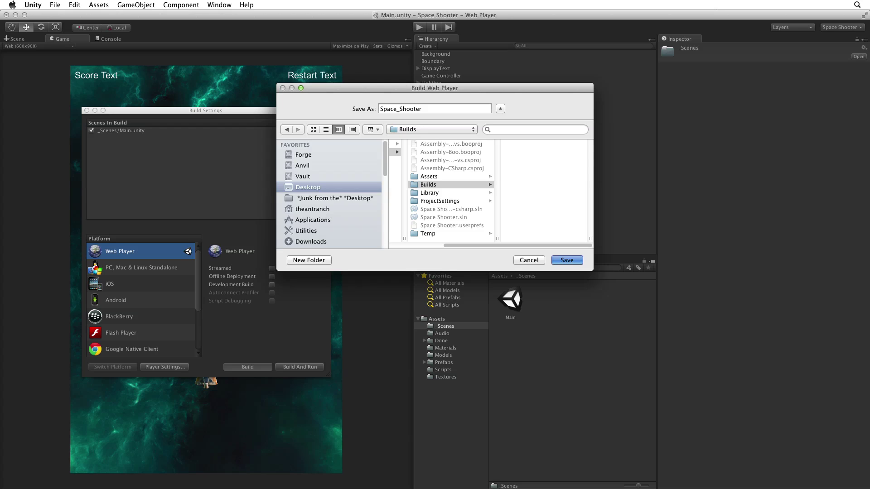
pyautogui.press('Tab')
# Save the build so Unity creates the Space_Shooter Web Player folder in Builds.
pyautogui.press('Return')
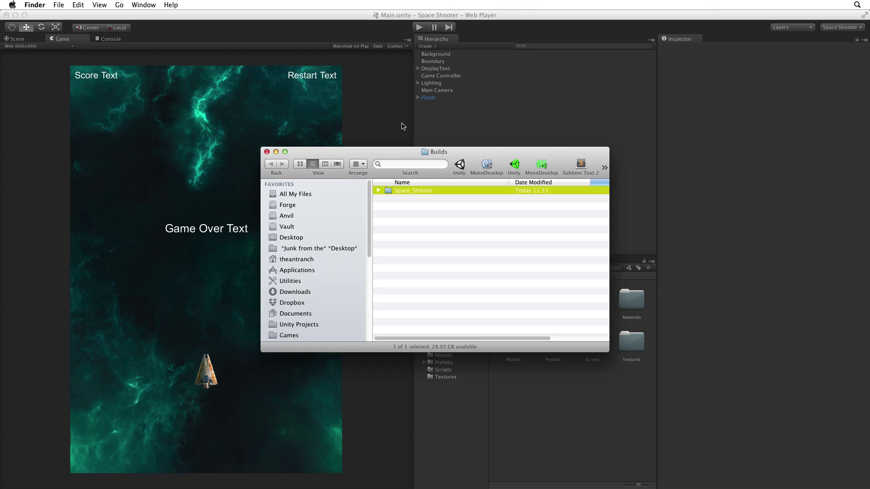
# Expand Space_Shooter in a widened Finder window and launch Space_Shooter.html in Safari.
pyautogui.click(379, 190)
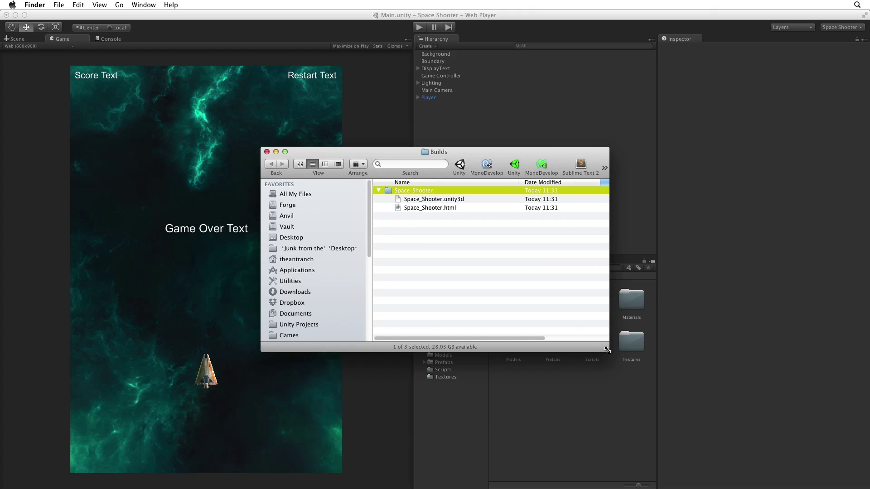
pyautogui.moveTo(609, 350); pyautogui.dragTo(690, 354)
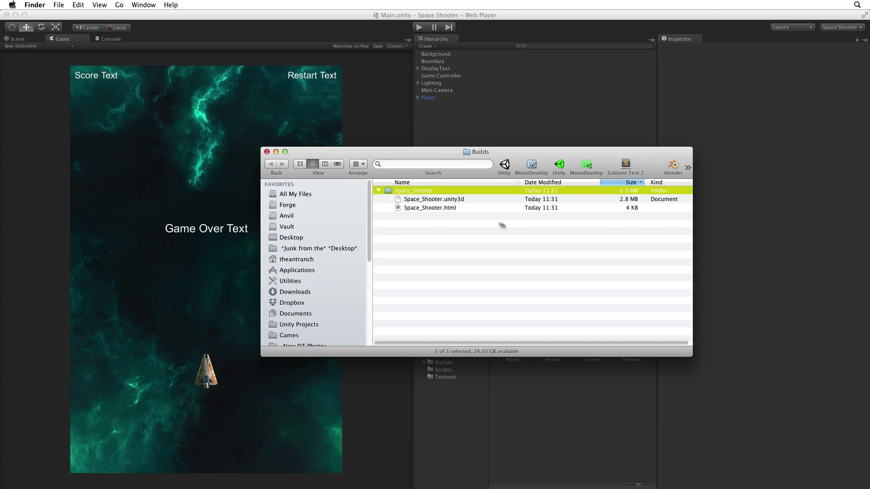
pyautogui.click(464, 199)
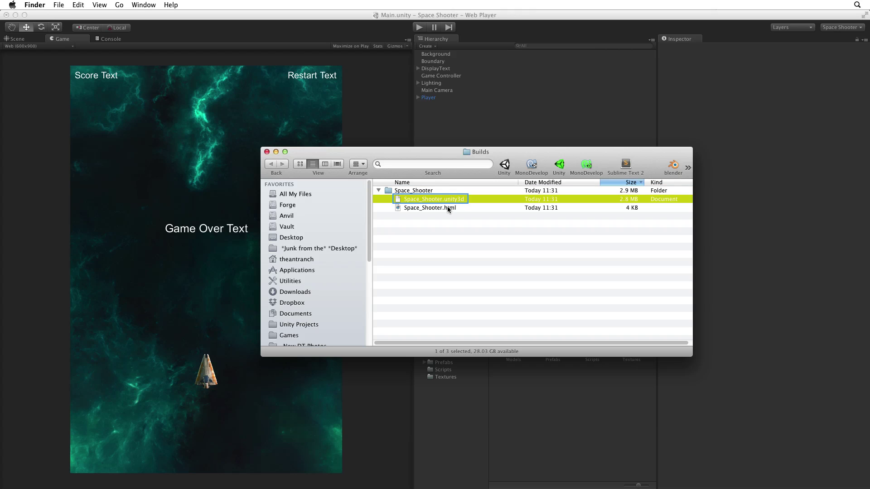
pyautogui.press('Tab')
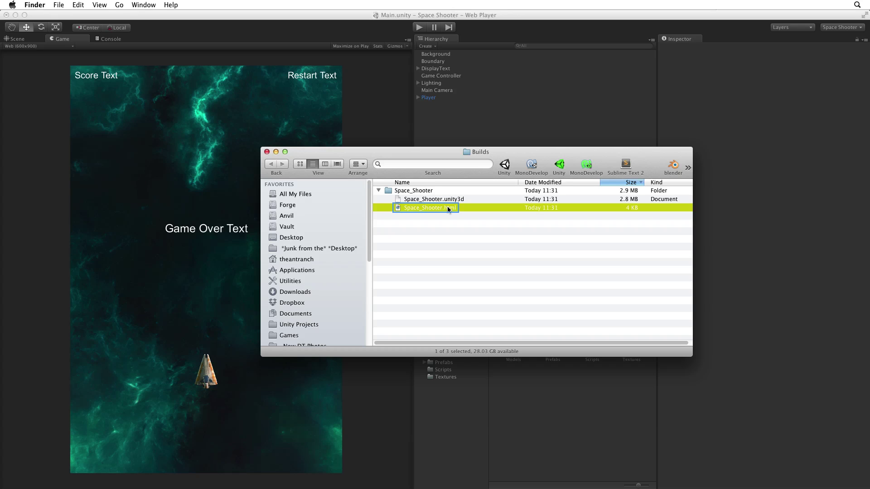
pyautogui.press('Return')
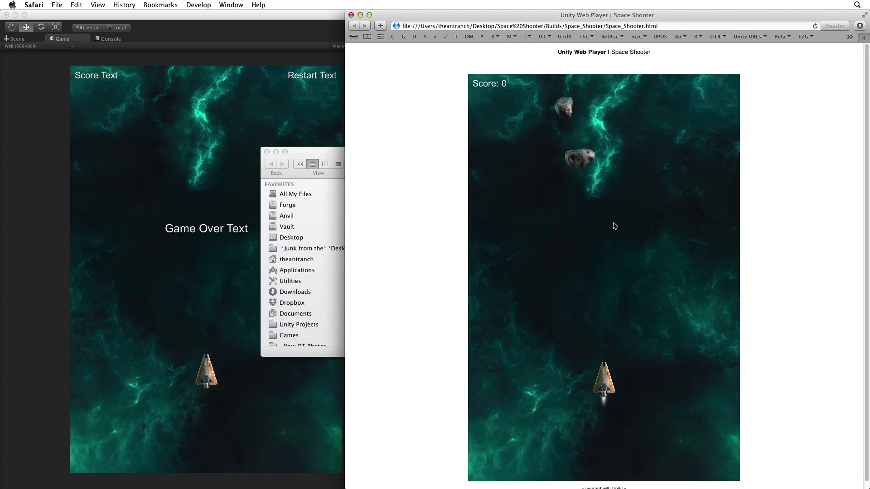
# Steer and fire through the local game until Game Over at 70, then close the window.
pyautogui.press('ctrl')
pyautogui.press('ctrl')
pyautogui.press('Right')
pyautogui.press('ctrl')
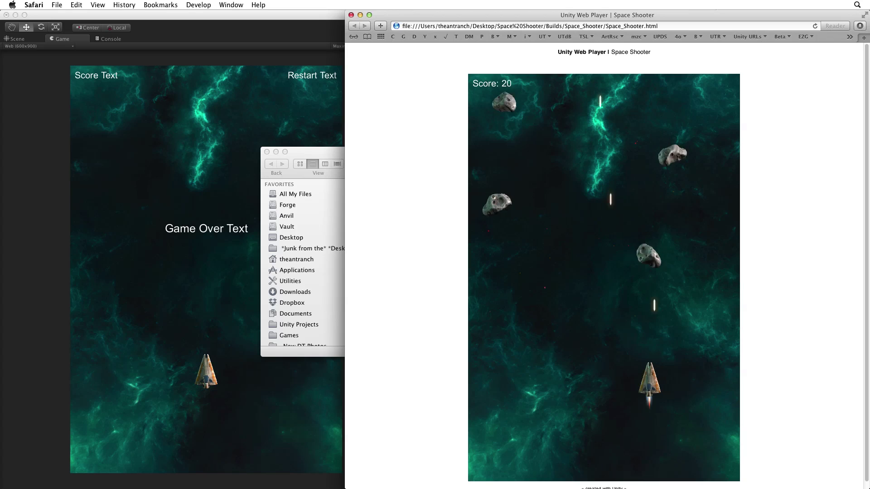
pyautogui.press('Left')
pyautogui.press('ctrl')
pyautogui.press('Left')
pyautogui.press('Right')
pyautogui.press('Right')
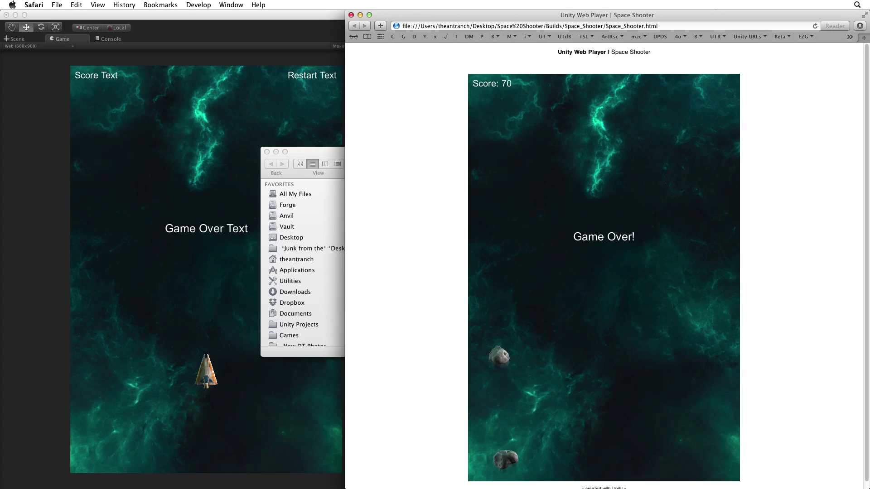
pyautogui.press('super+w')
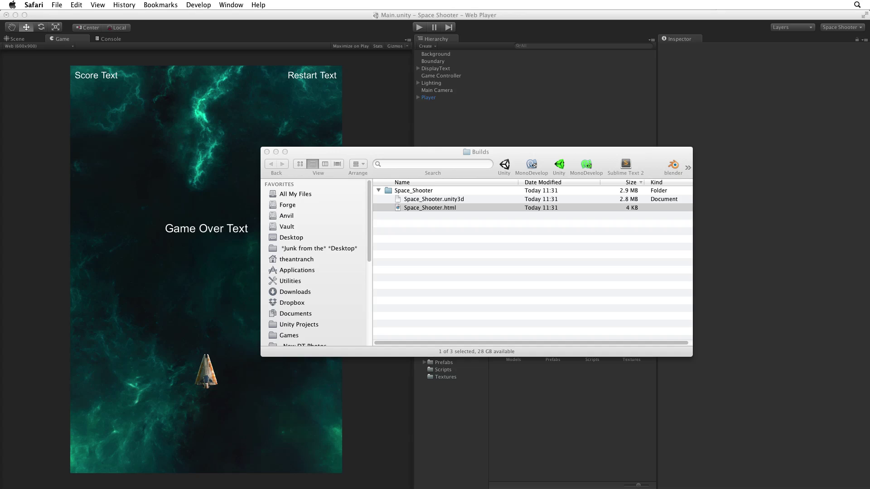
# Drag the Space_Shooter build folder from Finder into Transmit's remote UnityGames folder.
pyautogui.press('super+Tab')
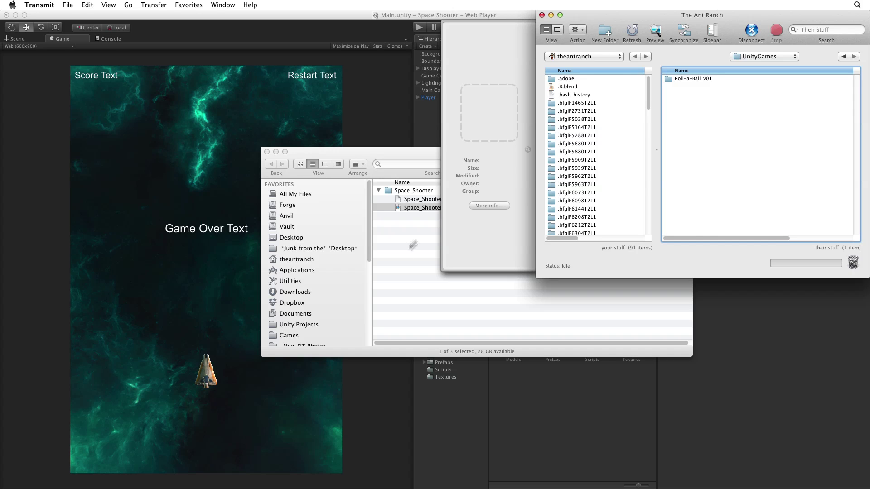
pyautogui.click(429, 219)
pyautogui.click(384, 190)
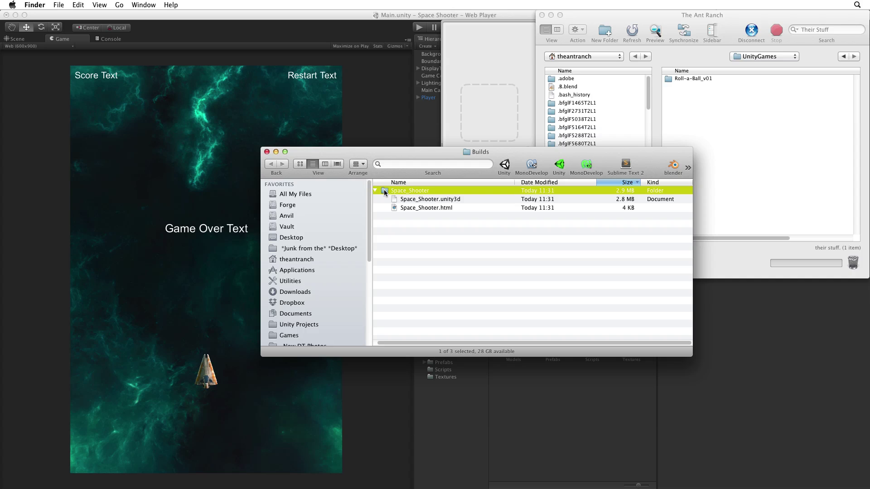
pyautogui.moveTo(384, 189); pyautogui.dragTo(710, 123)
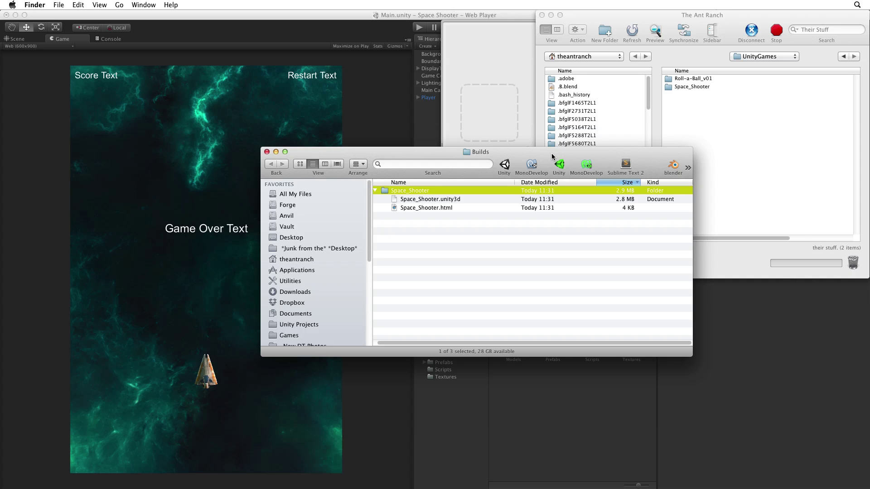
pyautogui.press('super+Tab')
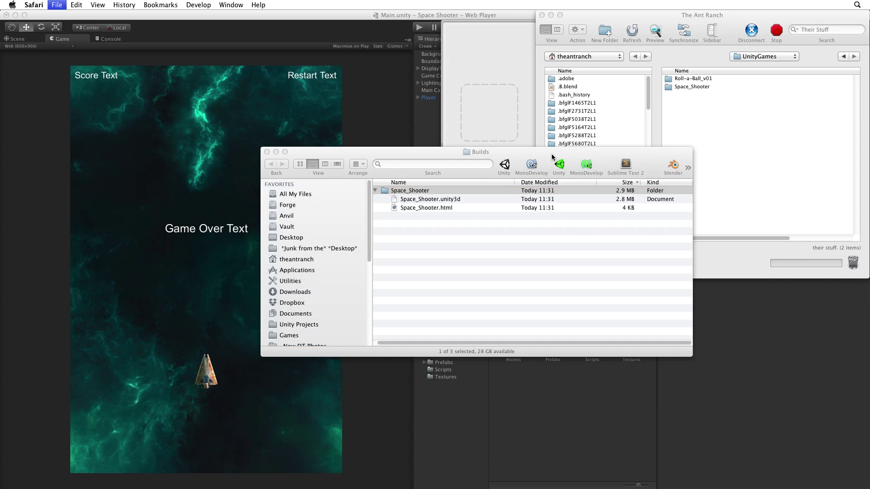
# Load the uploaded Space_Shooter.html from theantranch.com in a new Safari window.
pyautogui.press('super+n')
pyautogui.write('theantranch.com/UnityGames/Space_Shooter/Space_Shooter.html')
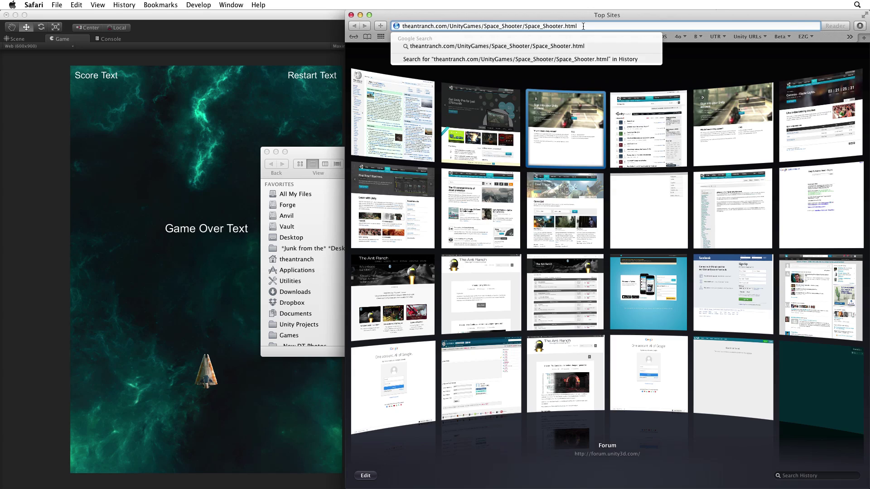
pyautogui.press('Return')
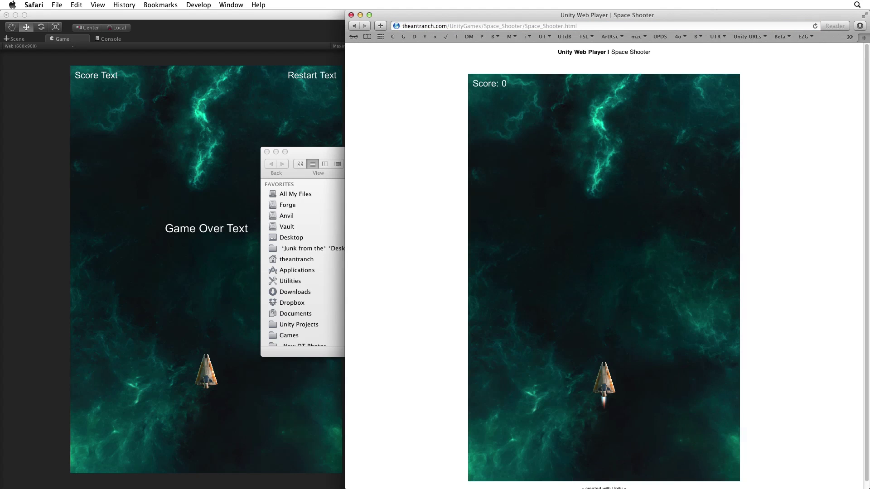
# Steer and fire through the online game until Game Over at 70 points.
pyautogui.press('Right')
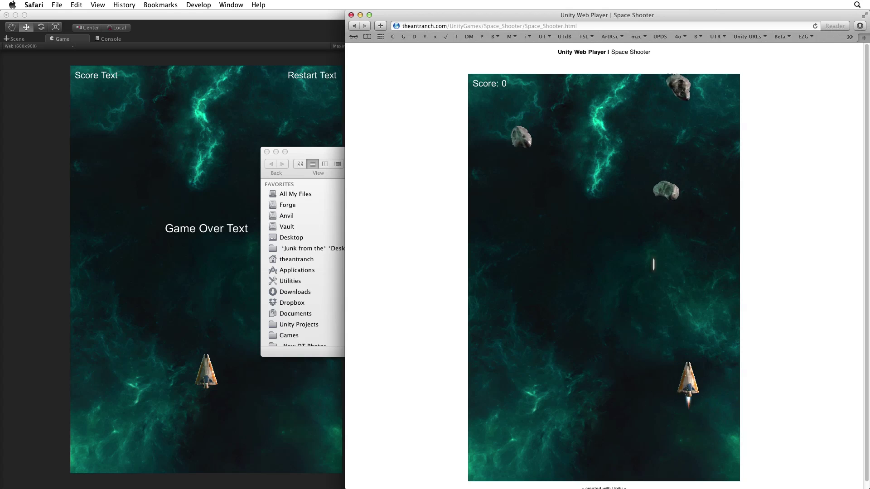
pyautogui.press('Left')
pyautogui.press('Left')
pyautogui.press('Right')
pyautogui.press('Left')
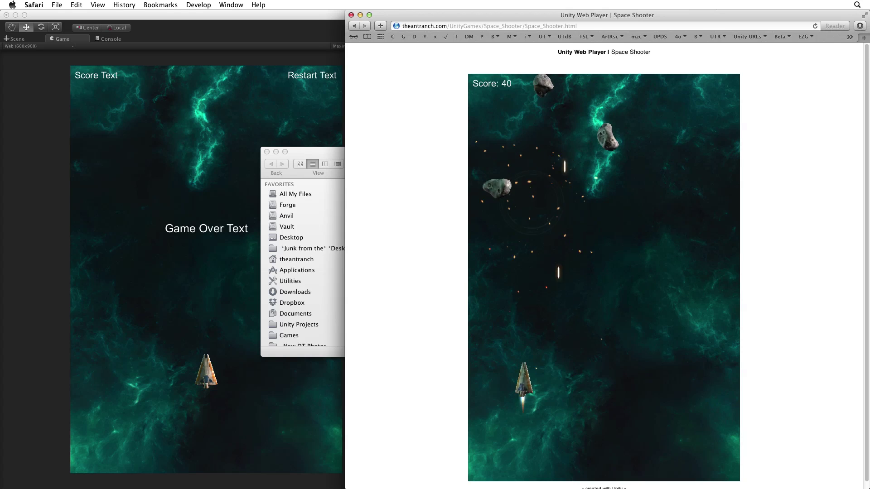
pyautogui.press('Right')
pyautogui.press('Left')
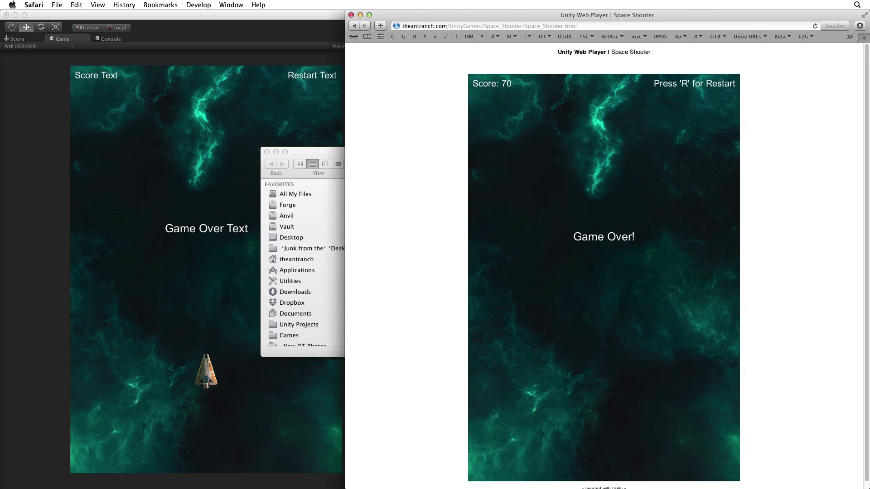
# Bring the Unity editor with the Space Shooter Main scene in front of Safari and Finder.
pyautogui.click(176, 174)
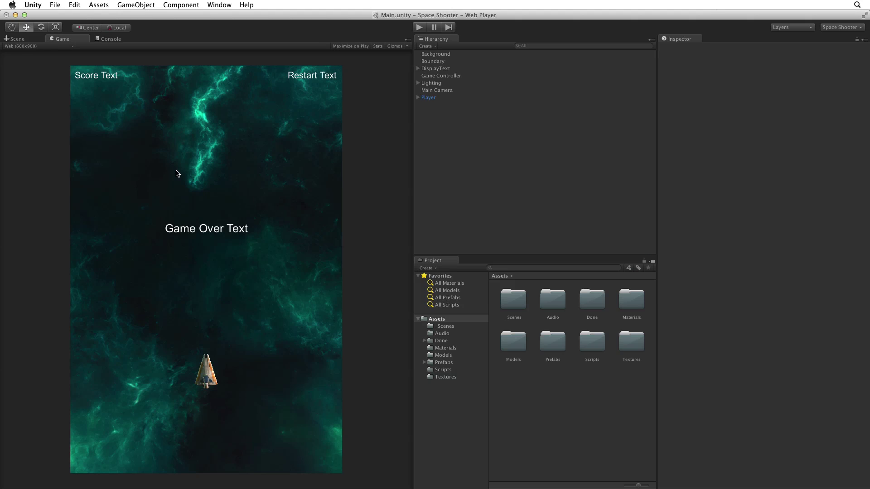